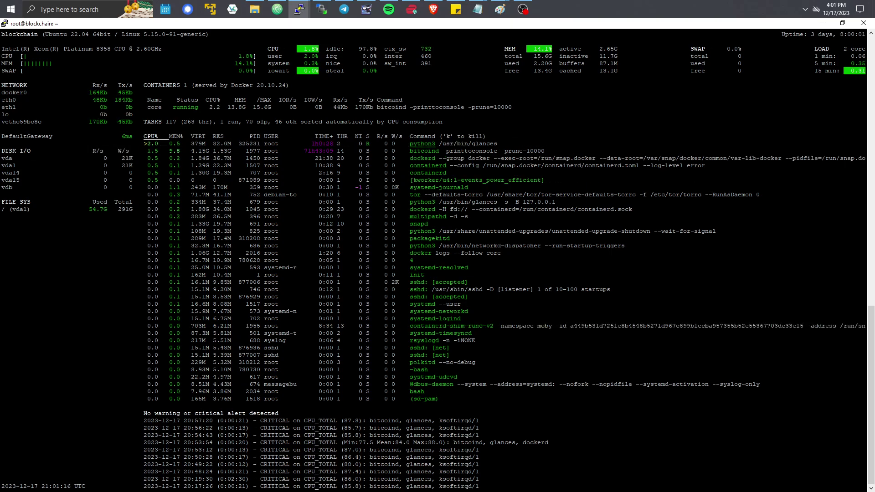
Check blockheaders.go running on root@attack, then bring root@blockchain's Glances monitor forward.
left_click(822, 23)
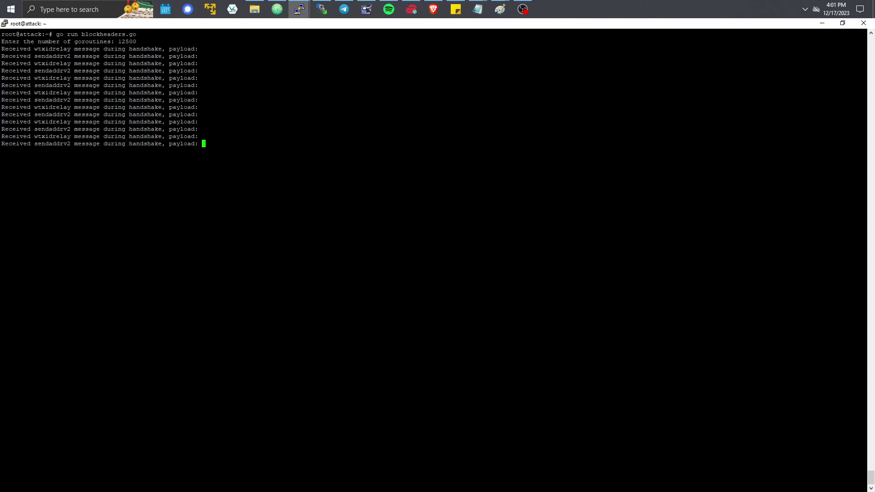
left_click(299, 9)
left_click(335, 62)
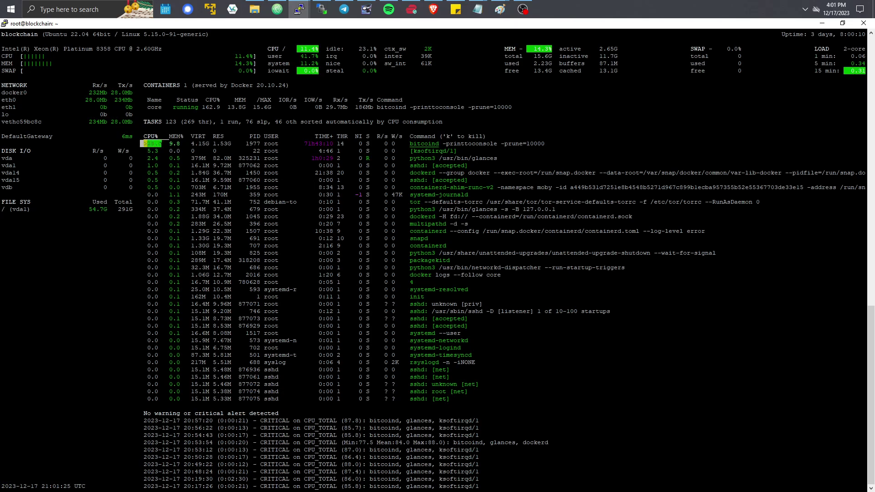
key("Right")
key("Right")
key("Right")
key("Right")
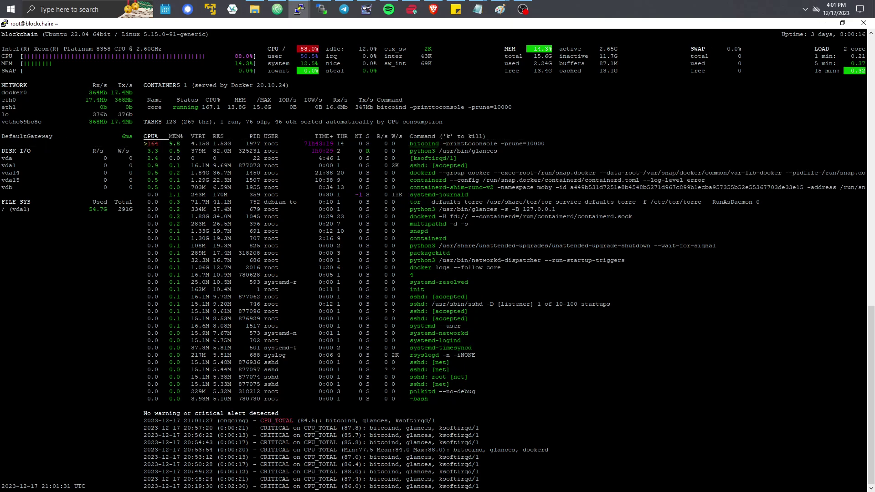
Recheck the attack's received data (over 520 MB), then return to Glances showing CPU above 80%.
left_click(322, 8)
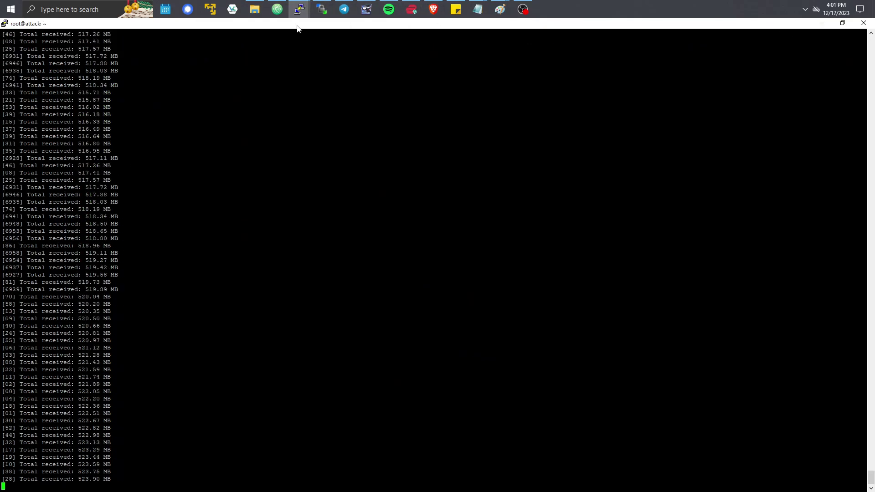
left_click(300, 9)
left_click(524, 9)
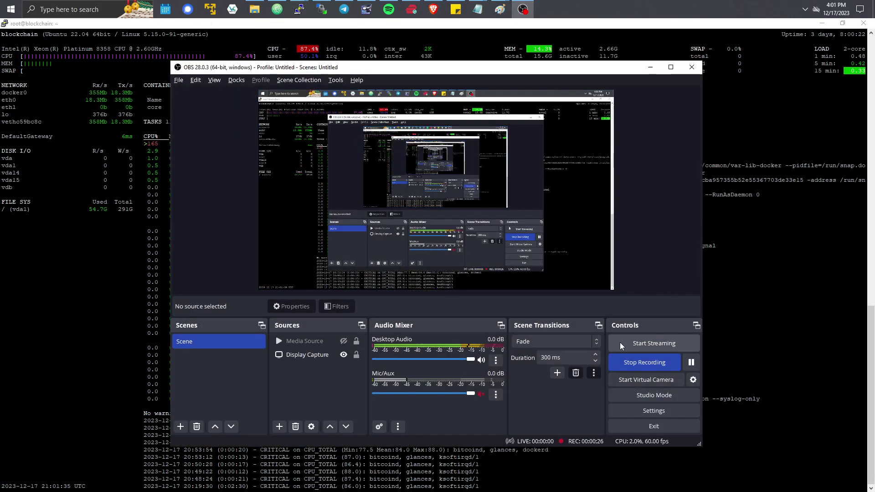